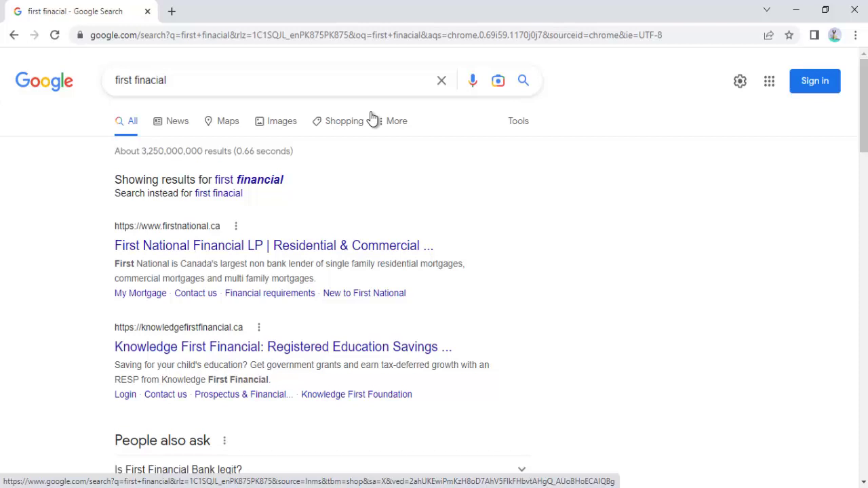
Scroll the Google results and open the bankatfirst.com 'First Financial Bank: Personal Banking' link.
scroll(363, 225, down, 1)
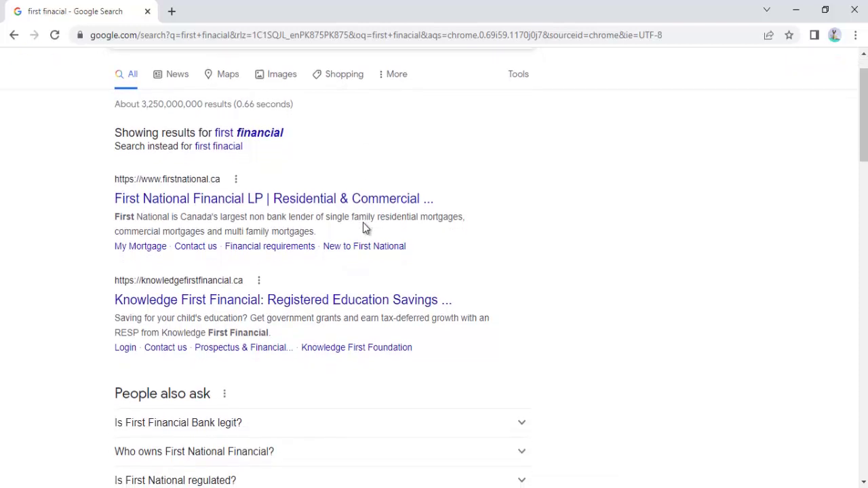
scroll(363, 228, down, 12)
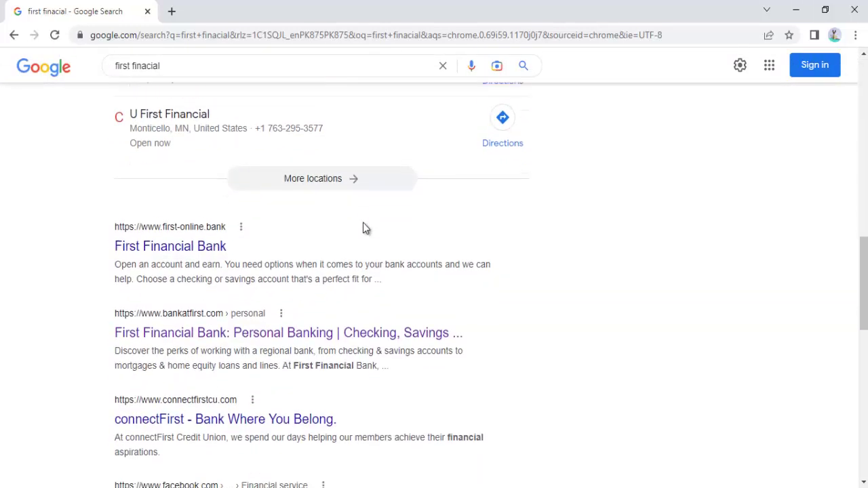
scroll(363, 228, down, 2)
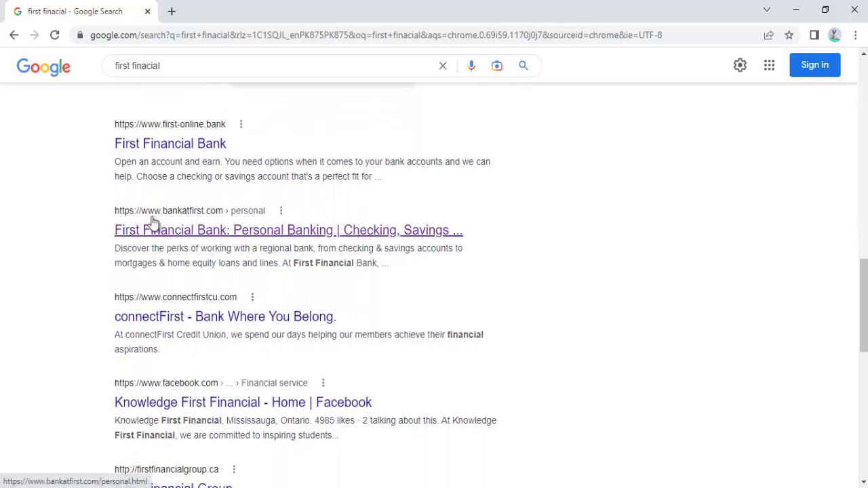
click(215, 231)
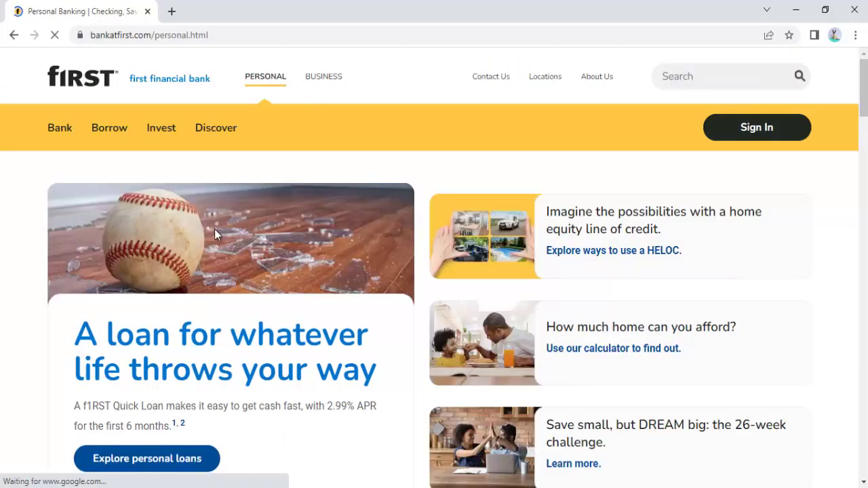
Go to Bank > Checking Accounts and start a new application with 'Open an account'.
click(63, 130)
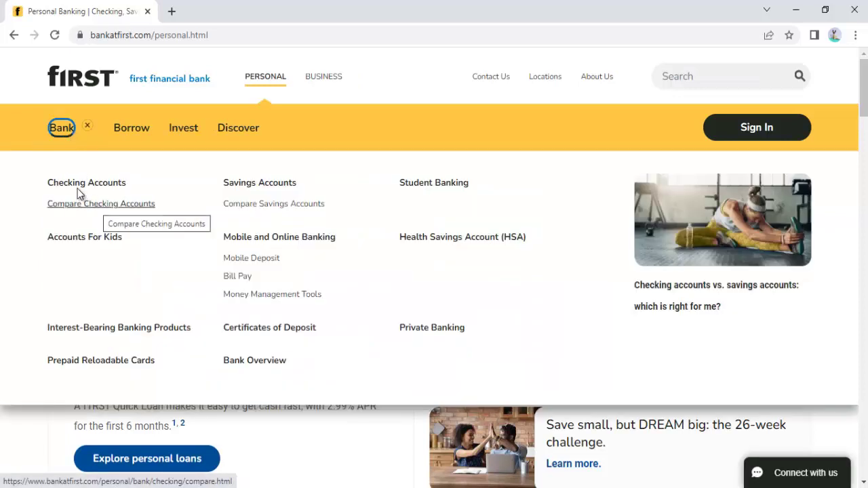
click(96, 189)
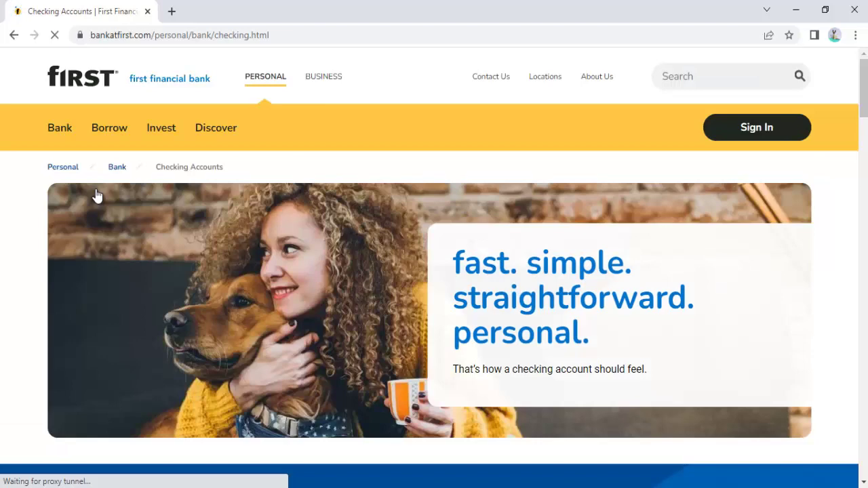
scroll(381, 238, down, 4)
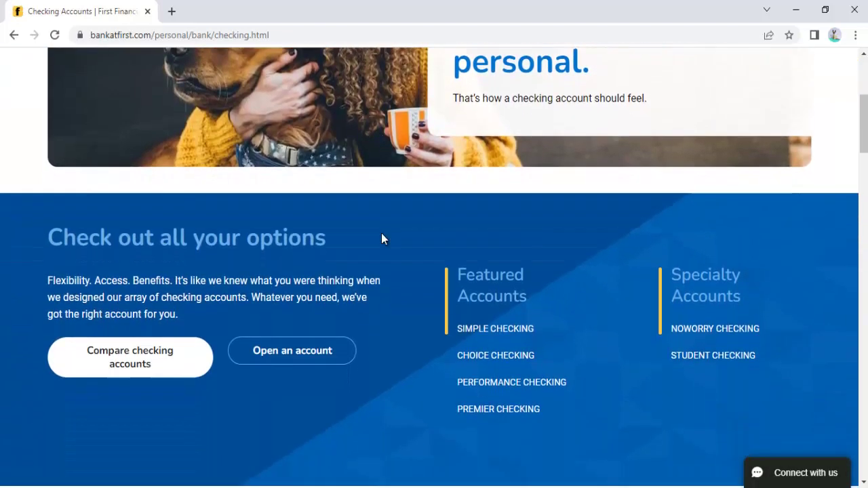
scroll(315, 250, down, 2)
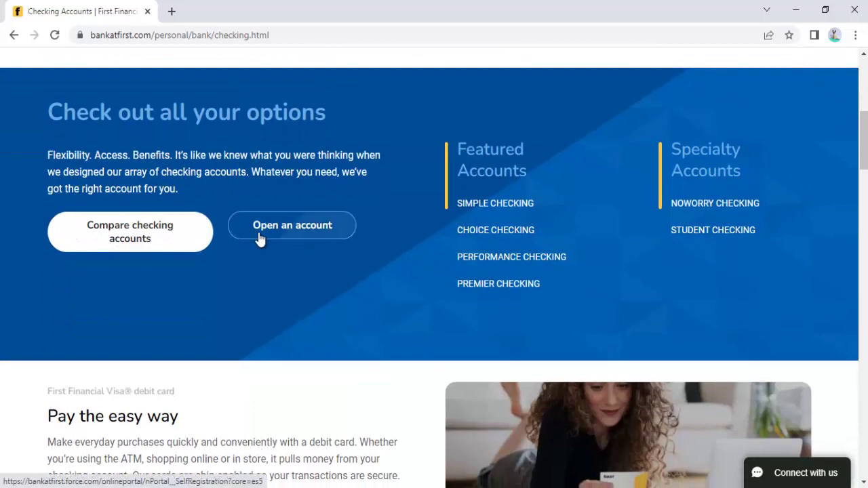
scroll(340, 292, down, 8)
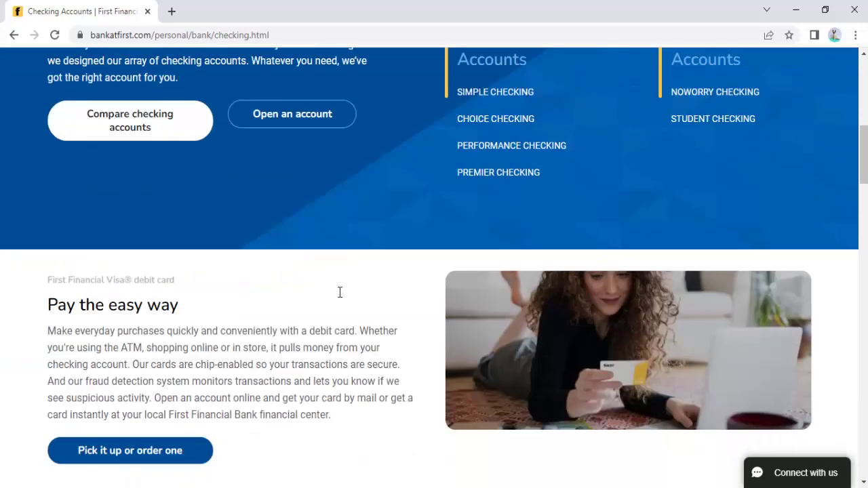
scroll(339, 296, up, 10)
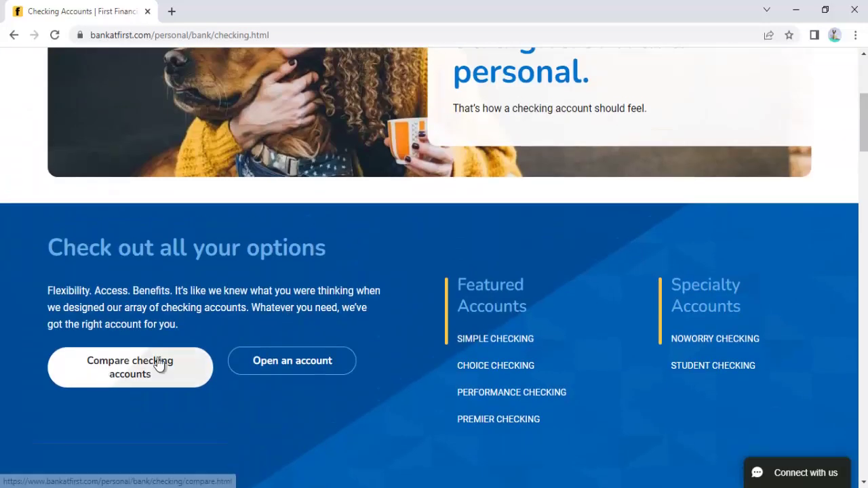
click(289, 367)
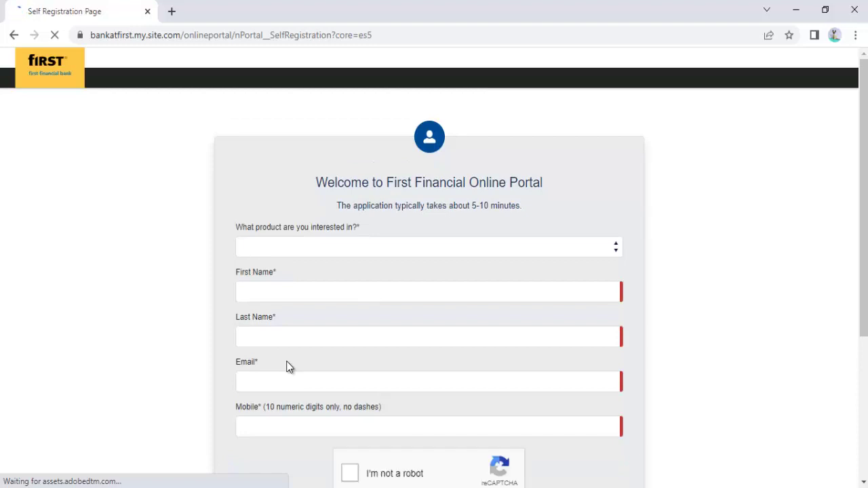
Choose the Checking - Performance product and autofill the applicant's first and last name.
scroll(286, 367, down, 1)
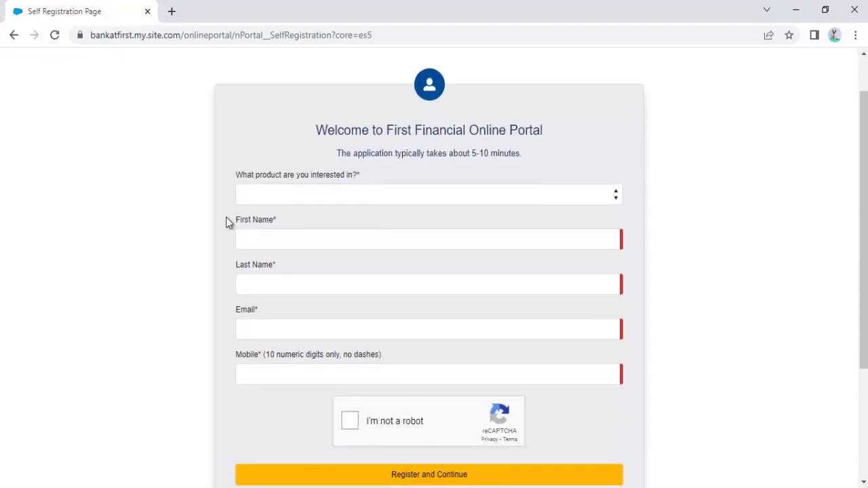
click(342, 196)
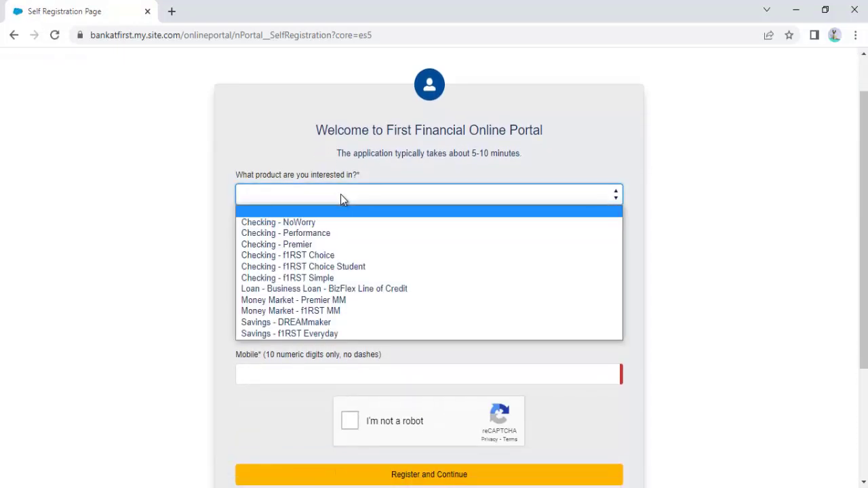
click(331, 233)
click(332, 239)
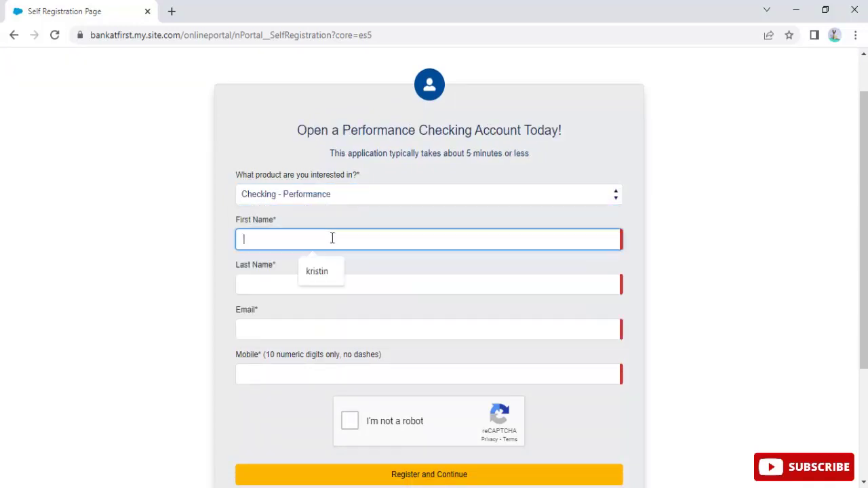
click(324, 271)
click(308, 283)
click(319, 310)
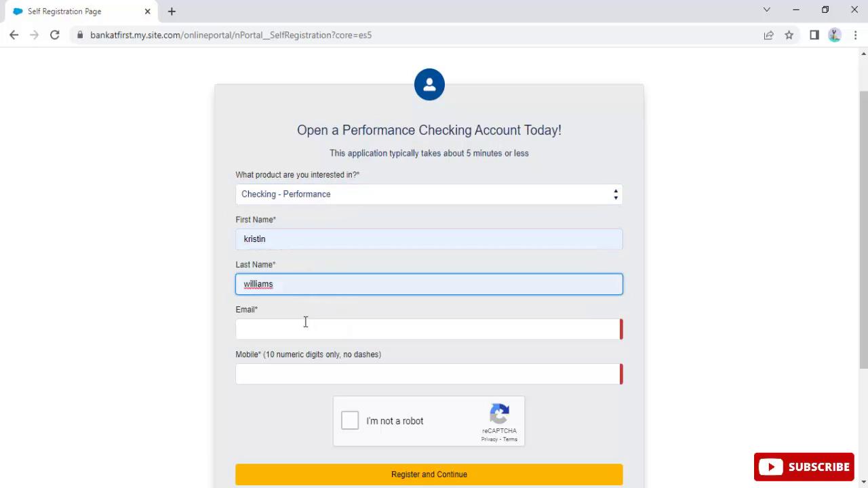
Enter the applicant's Gmail address and 10-digit mobile number.
click(305, 322)
text(john)
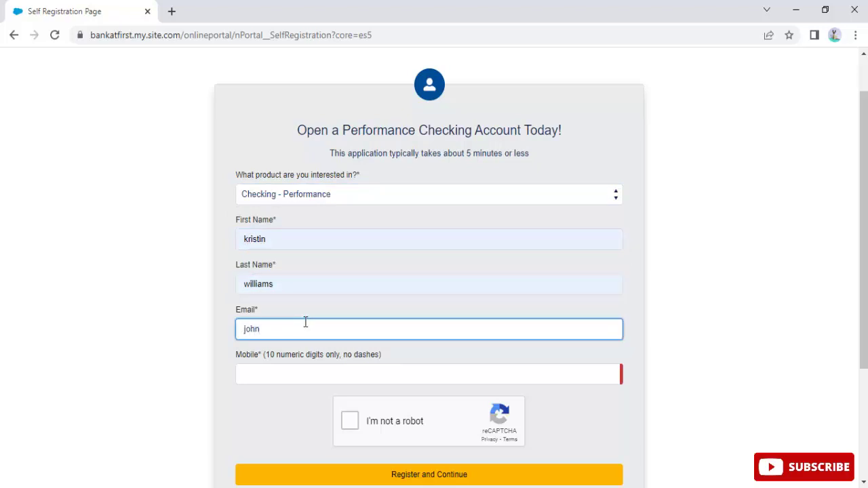
key(BackSpace)
key(BackSpace)
key(BackSpace)
key(BackSpace)
click(339, 375)
scroll(340, 377, down, 1)
scroll(340, 377, down, 1)
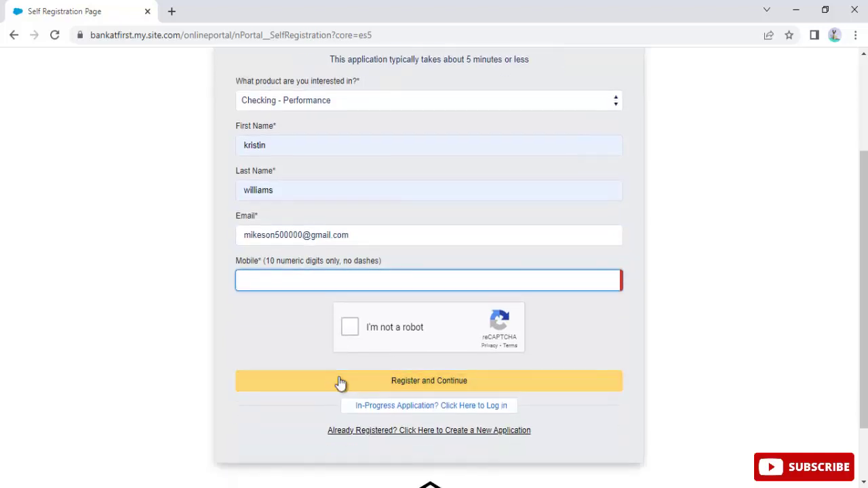
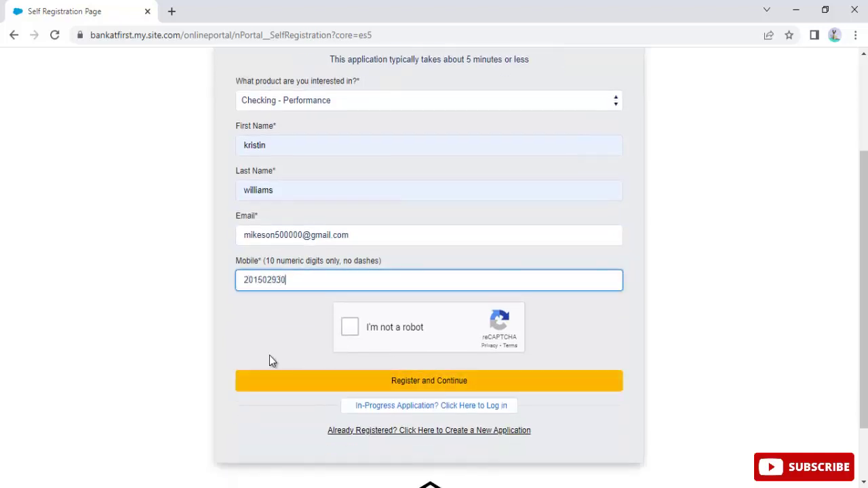
Pass the 'I'm not a robot' check by selecting the four bus images, then submit the registration.
click(350, 333)
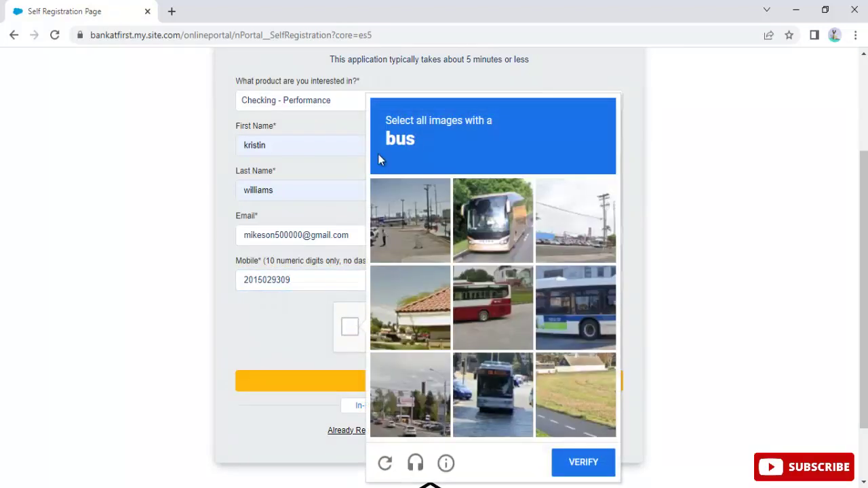
click(493, 307)
click(593, 311)
click(493, 395)
click(570, 464)
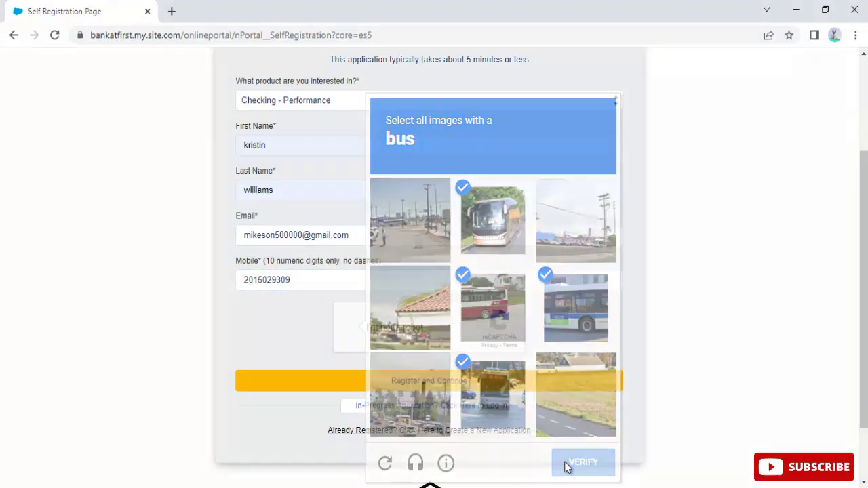
click(388, 380)
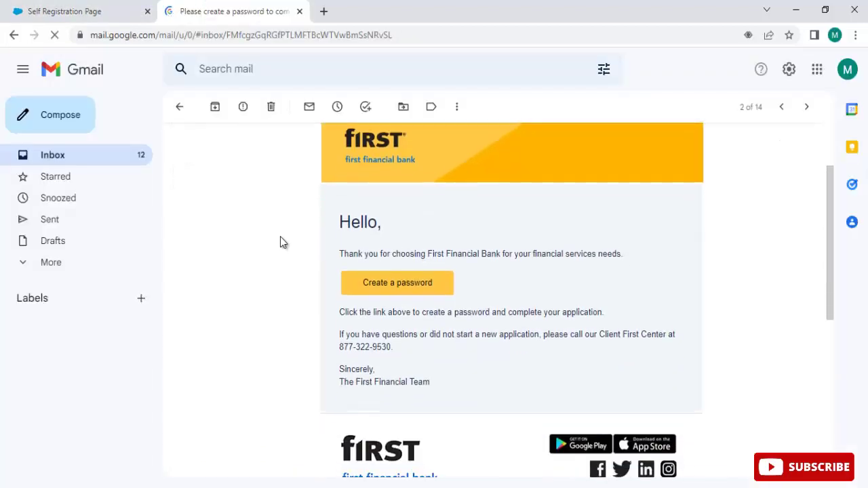
Follow the First Financial email's 'Create a password' link into a new tab.
click(400, 274)
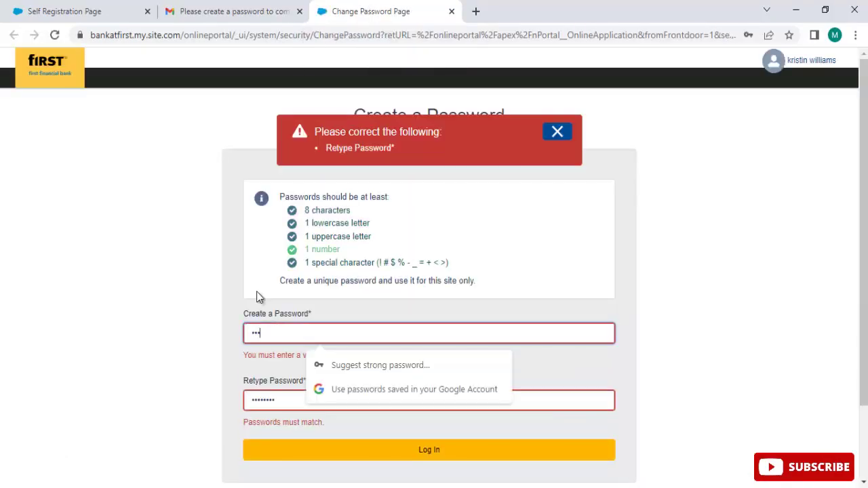
Enter a new password with a special character, retype it to match, and log in.
text(Abcd1234)
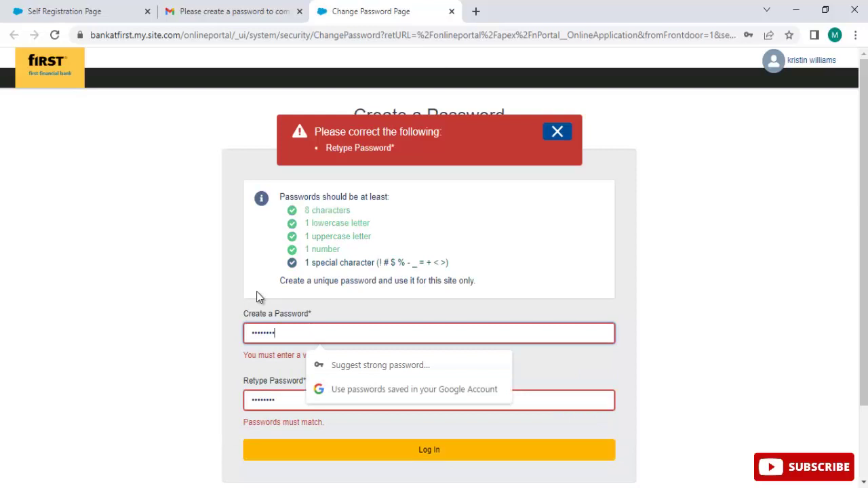
text(!)
click(267, 393)
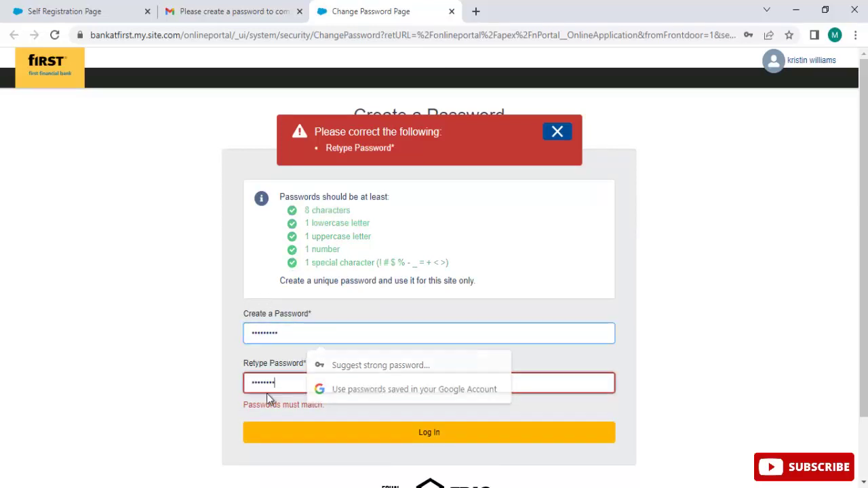
key(ctrl+a)
text(Abcd123)
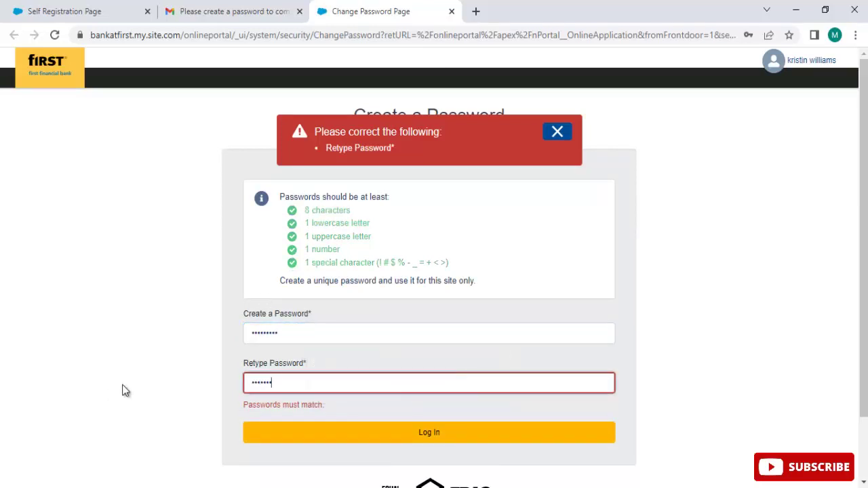
text(4!)
click(407, 422)
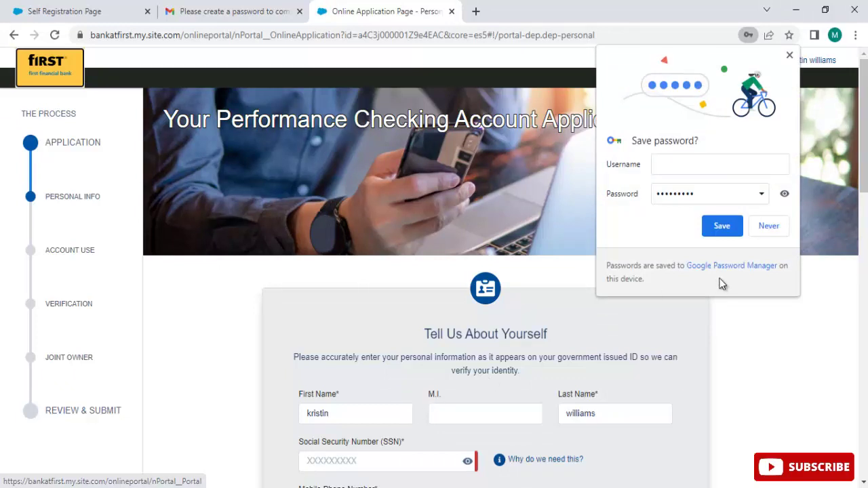
Decline Chrome's password saving, close the Gmail tab, and enter the social security number.
click(764, 226)
scroll(483, 252, down, 1)
scroll(483, 253, down, 1)
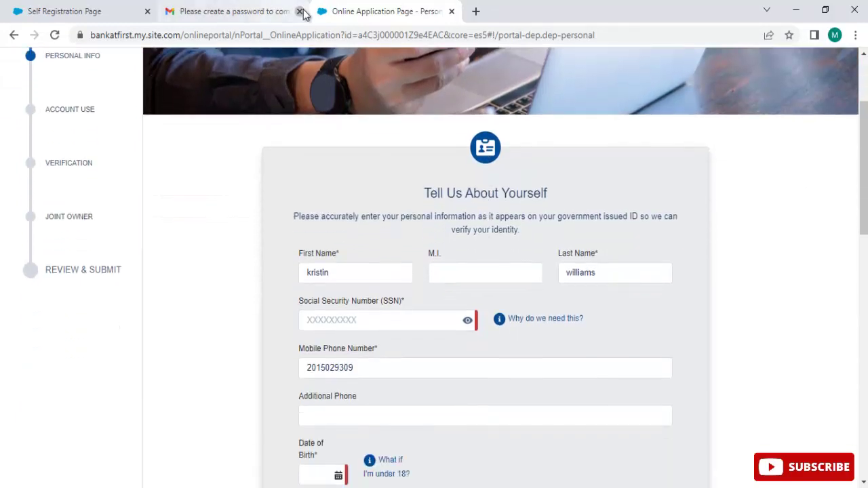
click(300, 11)
scroll(443, 227, down, 1)
click(382, 251)
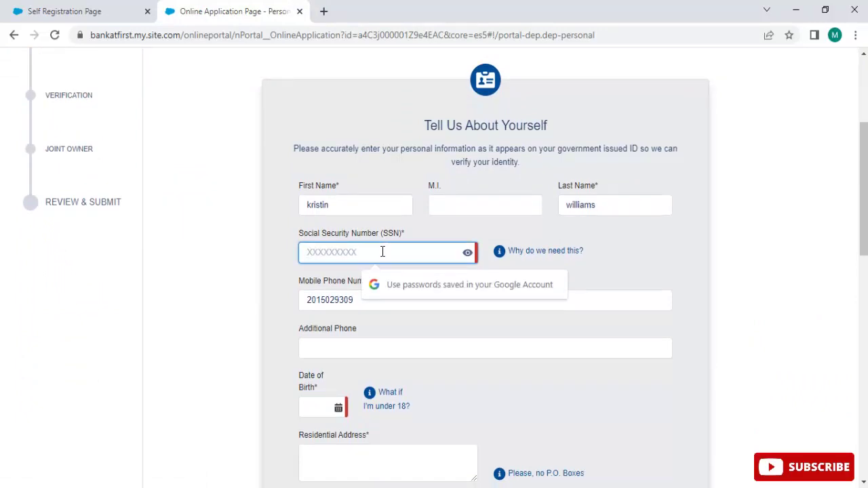
text(1)
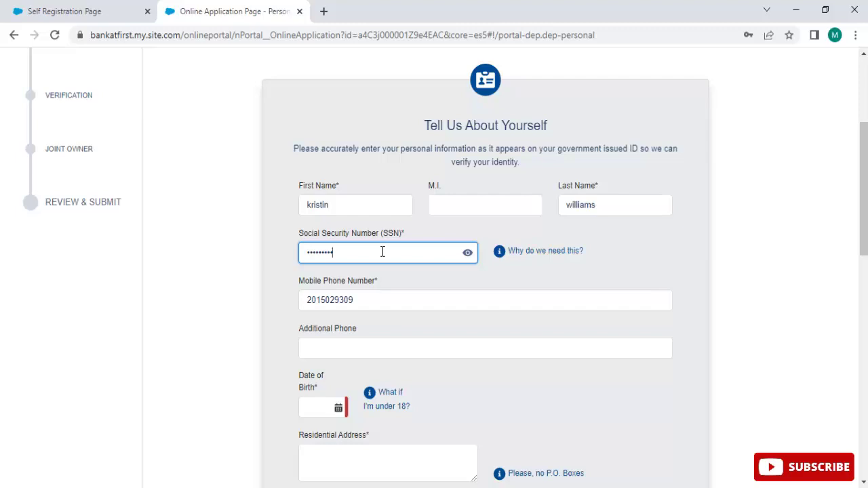
scroll(464, 329, down, 3)
click(355, 132)
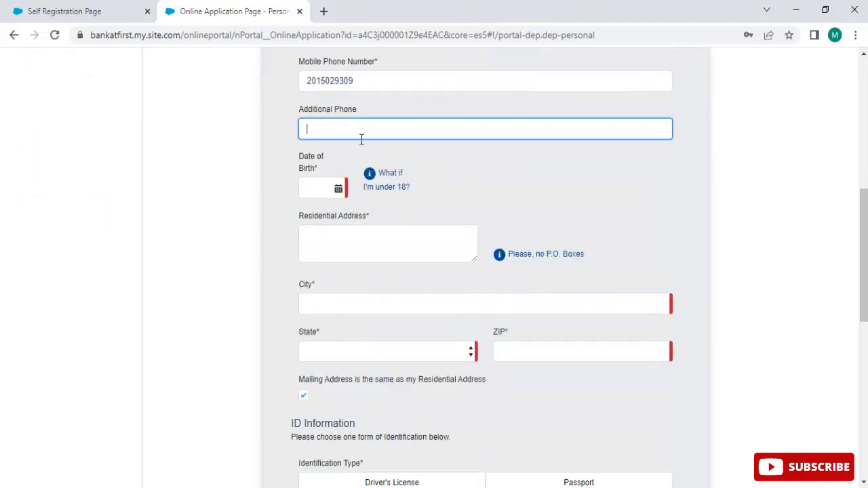
Set the date of birth to November 26, 1993 with the calendar picker.
click(304, 188)
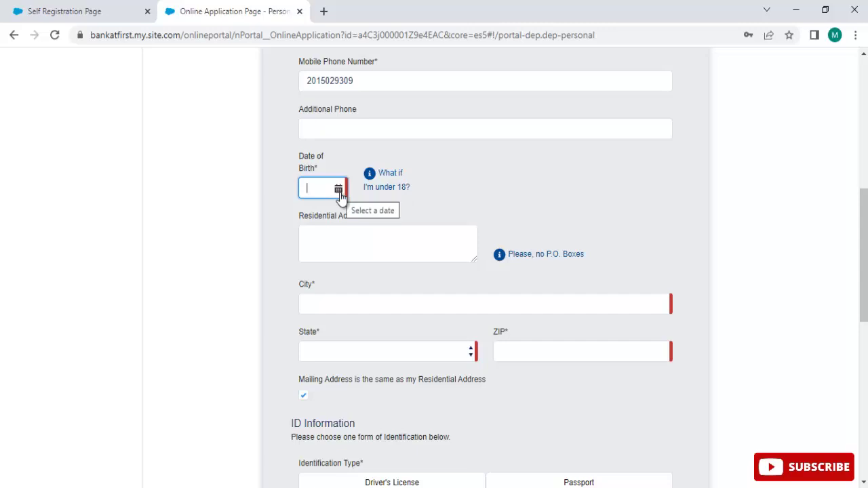
text(11261)
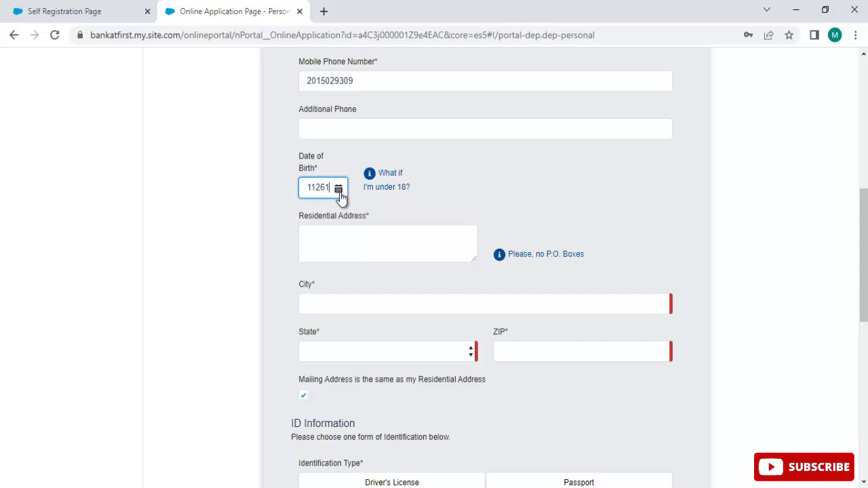
click(339, 192)
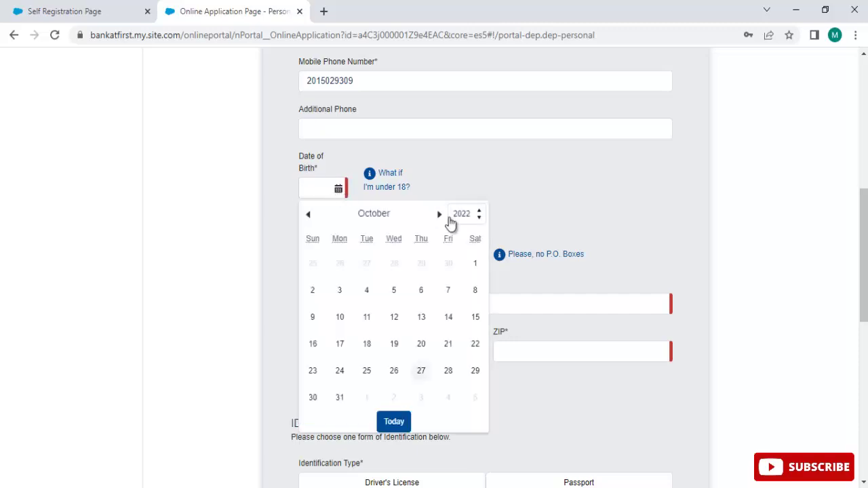
click(479, 215)
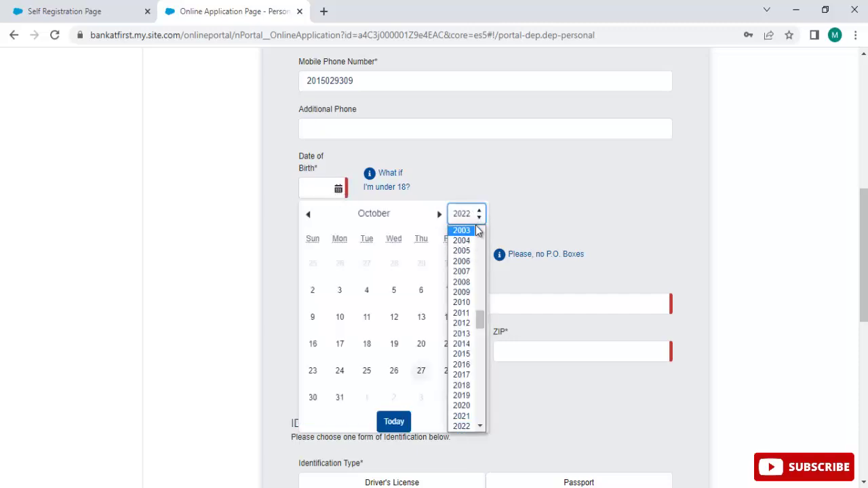
scroll(478, 231, up, 5)
click(462, 298)
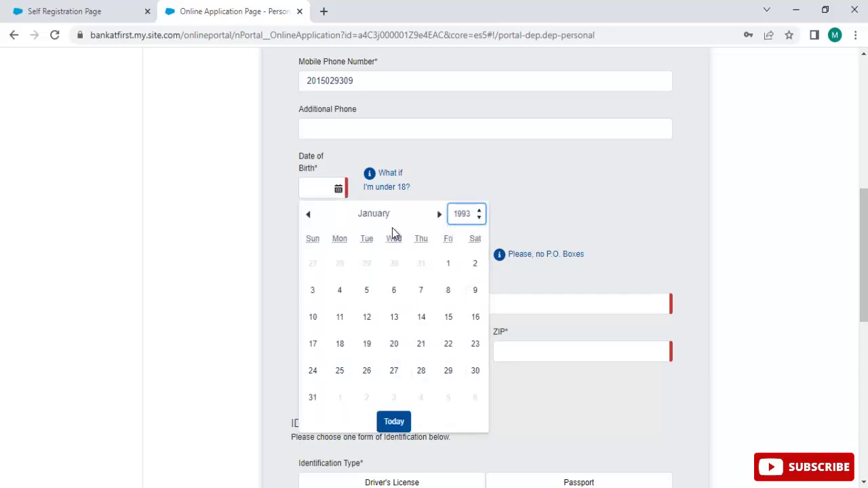
click(439, 215)
click(439, 215)
click(439, 214)
click(439, 215)
click(439, 214)
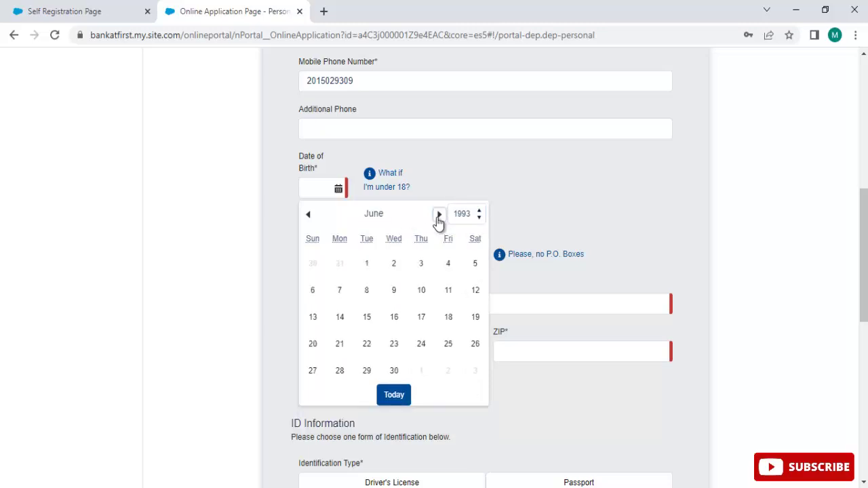
click(439, 214)
click(439, 214)
click(439, 215)
click(439, 215)
click(439, 214)
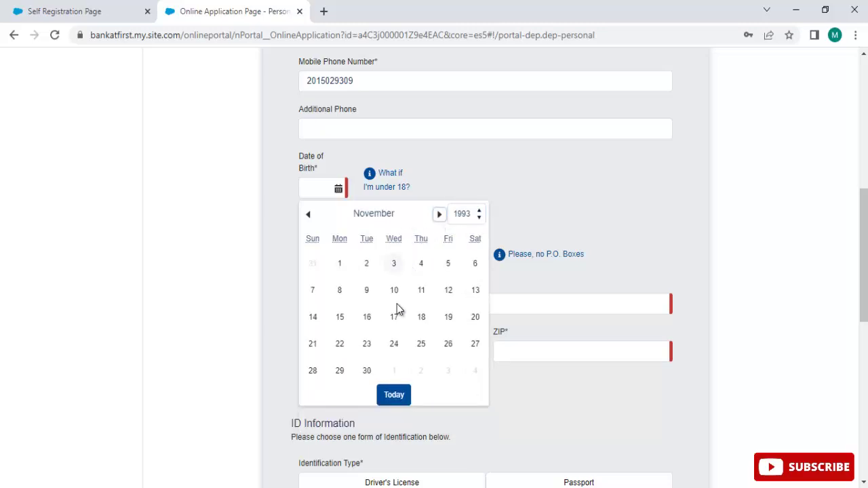
click(447, 344)
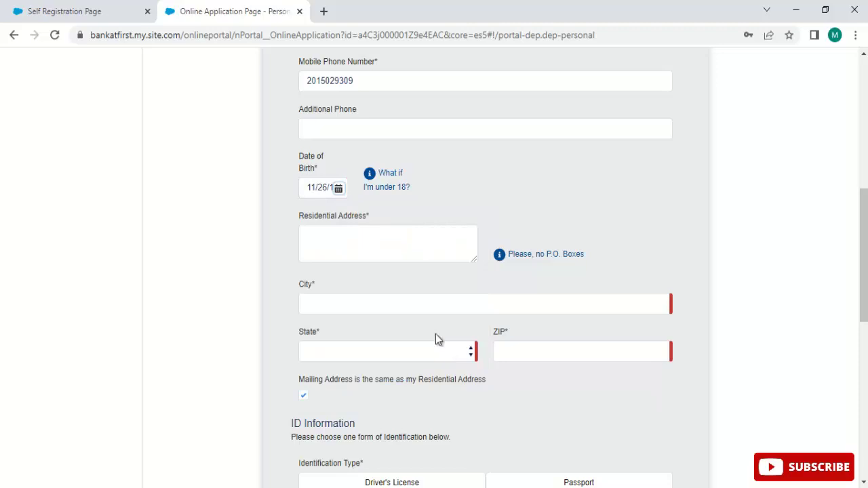
Enter the residential street address and city, select IL as the state, and enter the ZIP code.
click(356, 258)
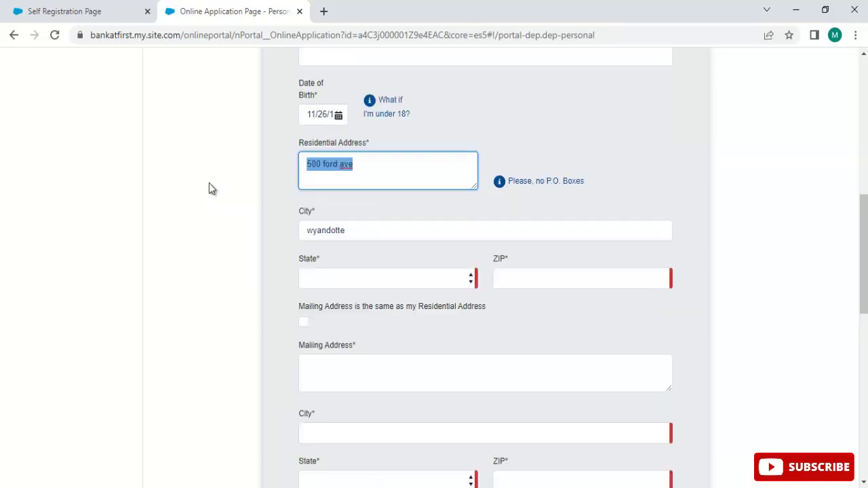
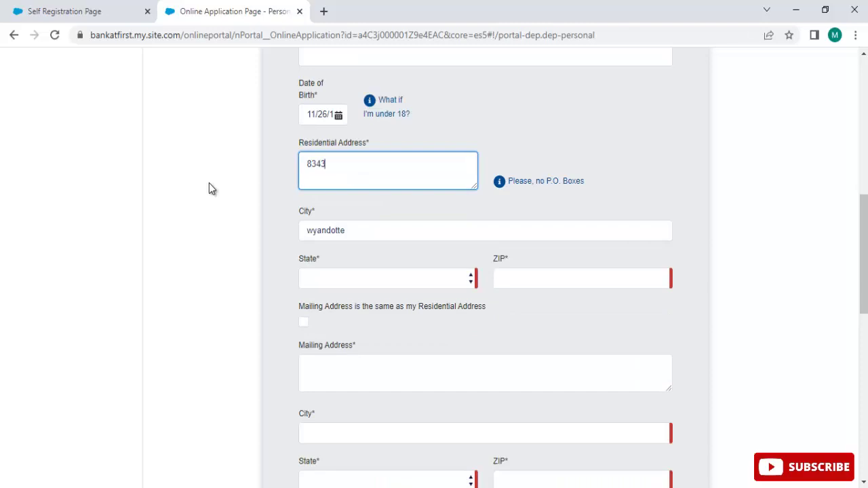
drag(390, 236, 169, 243)
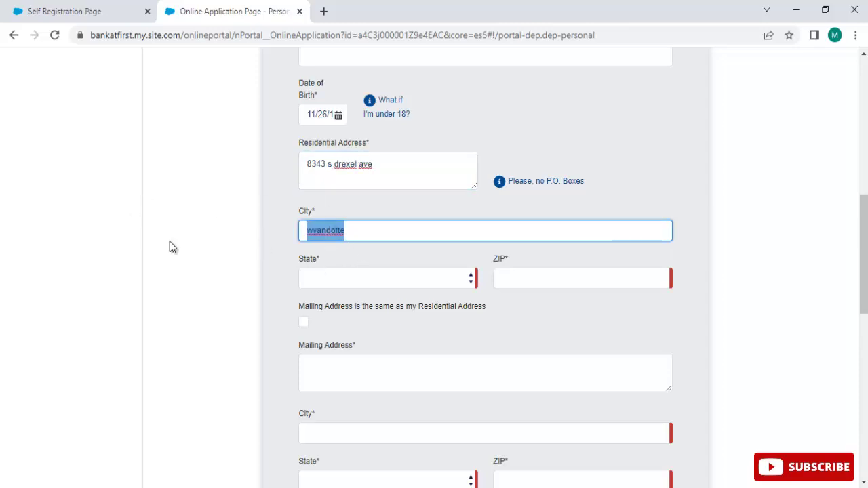
text(chica)
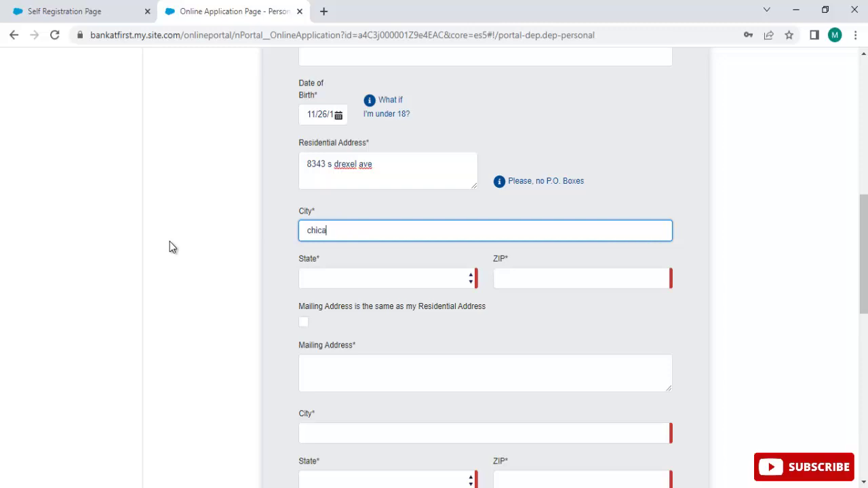
text(go)
click(429, 279)
click(374, 305)
click(555, 274)
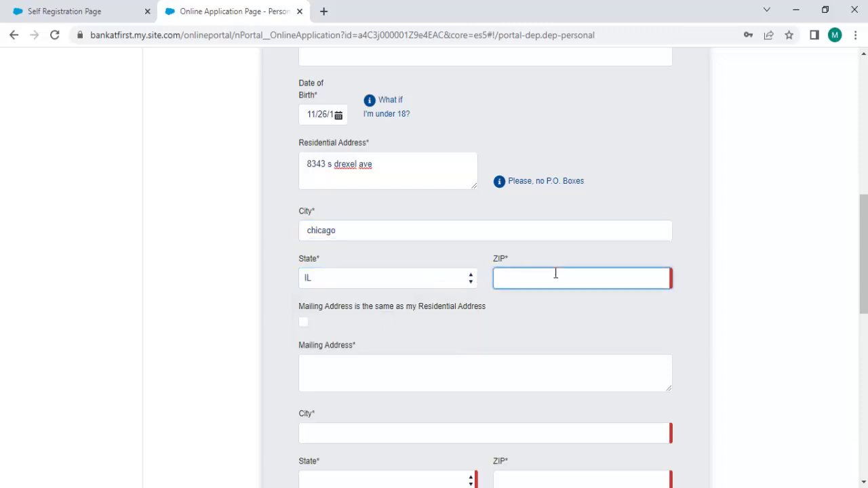
text(60619)
scroll(390, 366, down, 2)
scroll(390, 366, up, 1)
scroll(380, 353, down, 3)
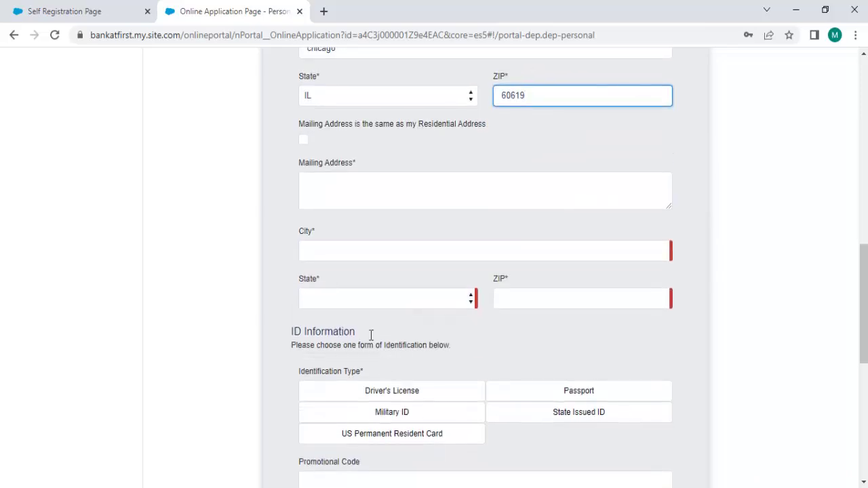
Mark mailing address same as residential, choose driver's license ID, enter its number, issue state IL.
click(304, 140)
click(394, 229)
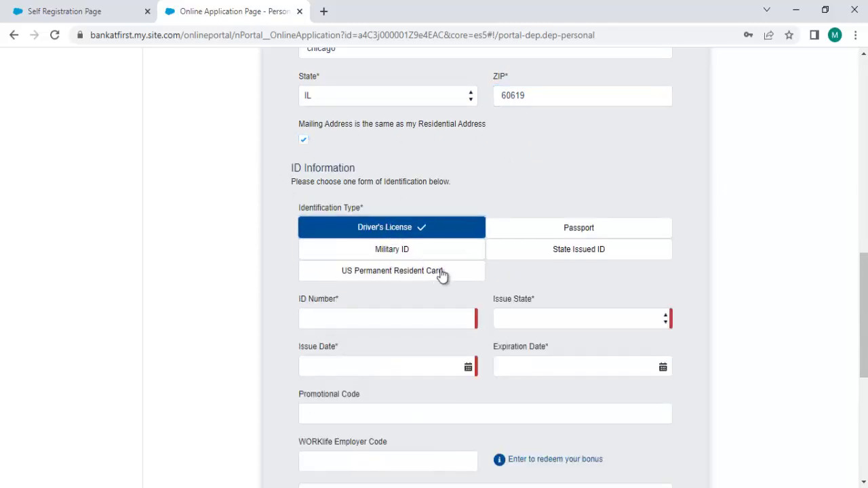
scroll(442, 274, down, 1)
click(405, 293)
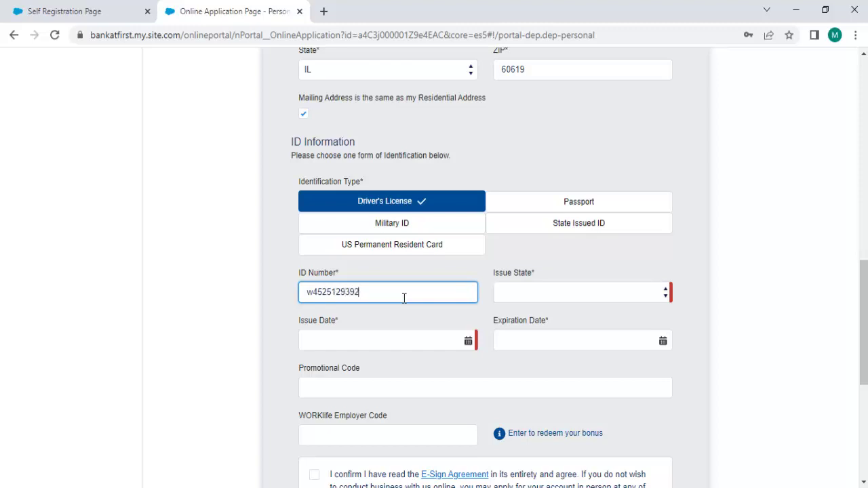
click(543, 291)
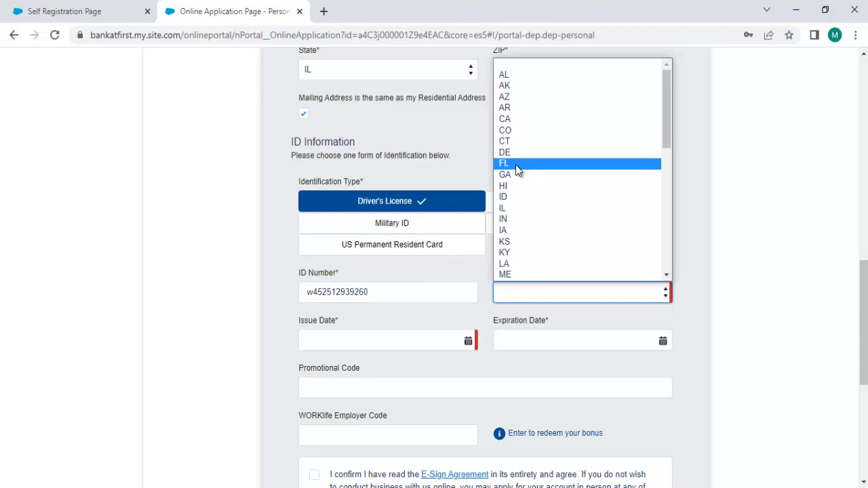
click(541, 208)
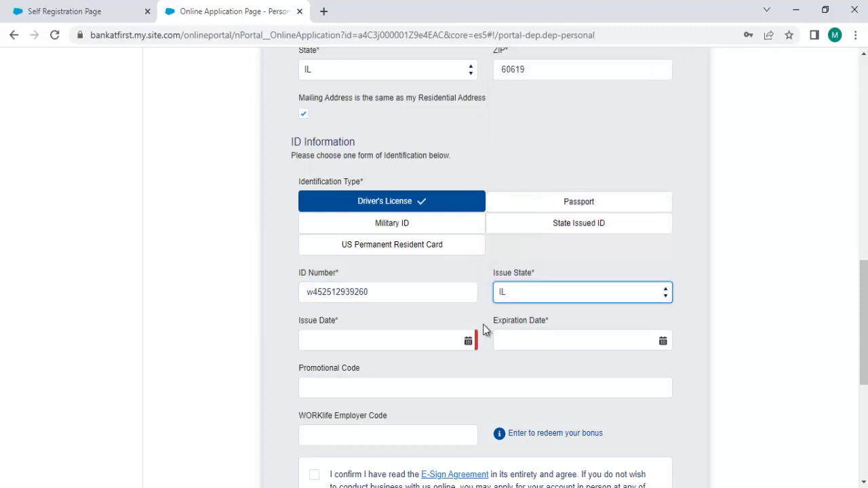
scroll(349, 207, down, 2)
Set the license issue date to 1/10/2019 using the calendar picker.
click(348, 206)
text(1010)
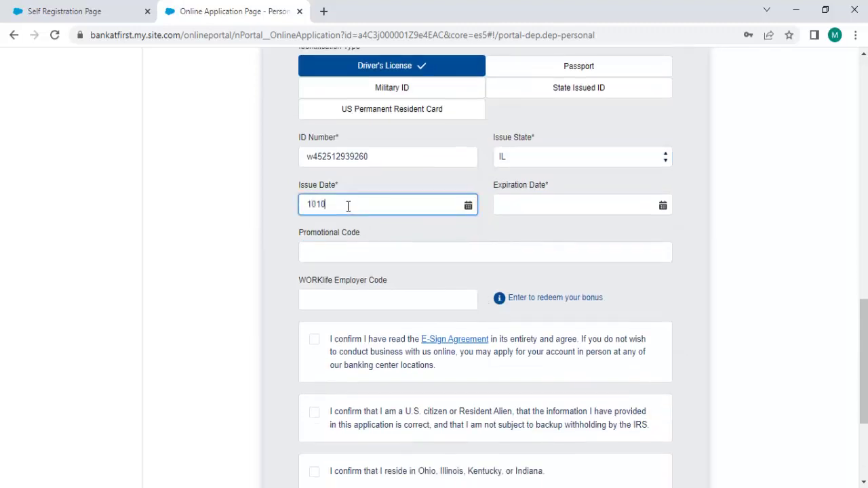
text(2019)
key(ctrl+a)
key(BackSpace)
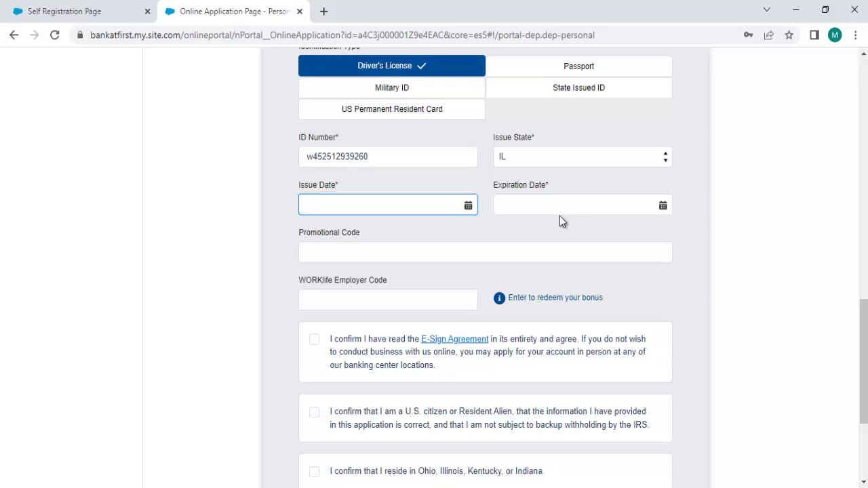
click(468, 207)
click(463, 231)
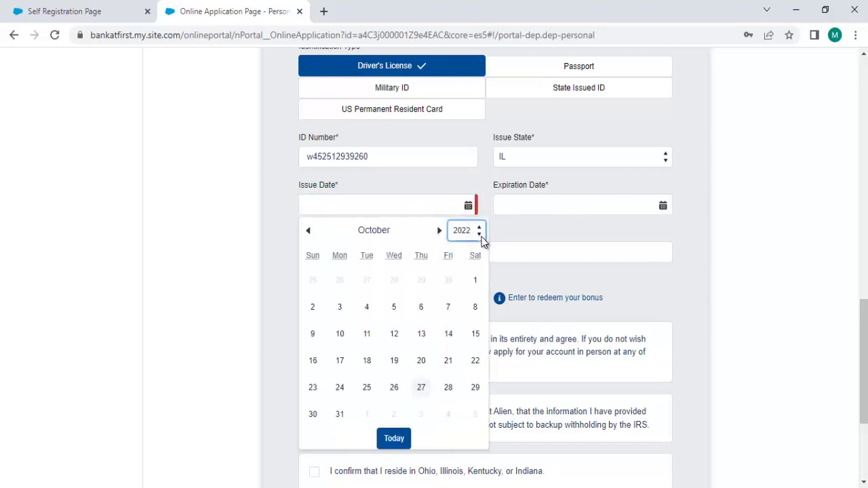
click(464, 230)
click(461, 408)
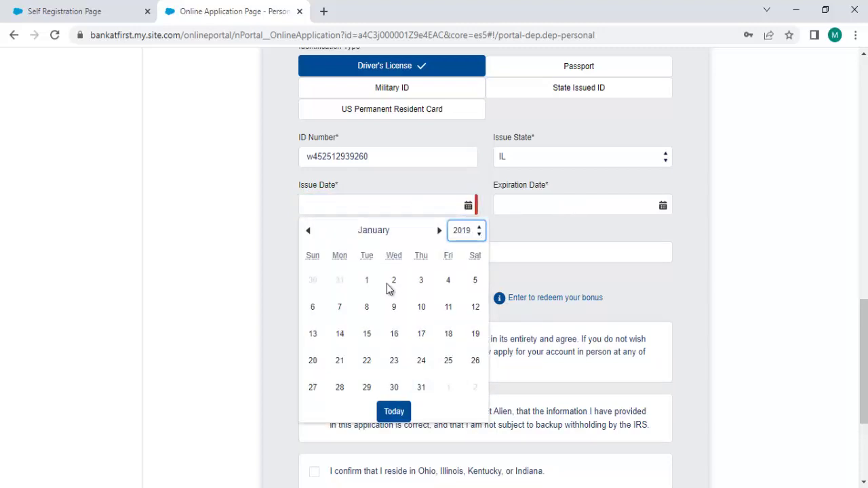
click(421, 307)
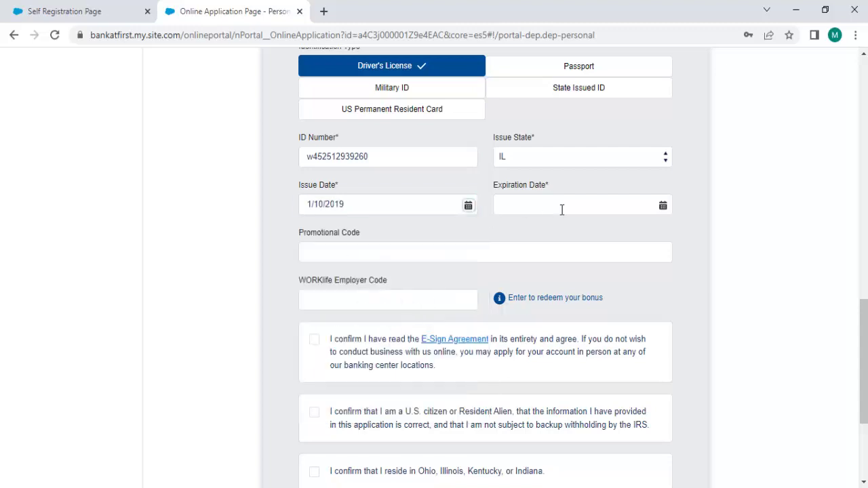
Set the expiration date to 1/10/2023 and tick two of the confirmation checkboxes.
click(572, 212)
click(663, 205)
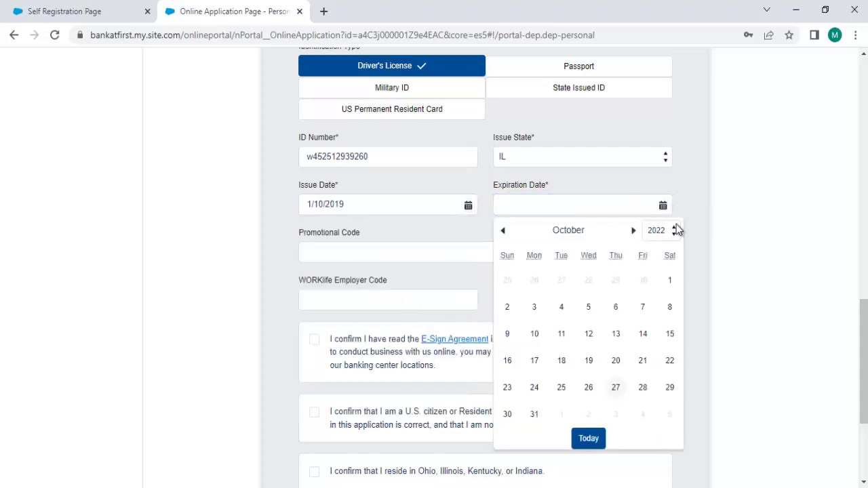
click(677, 228)
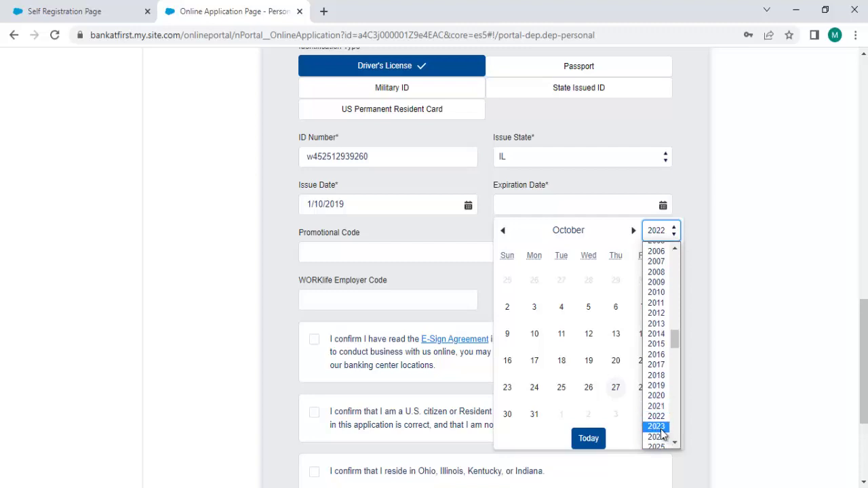
click(657, 427)
click(563, 309)
click(332, 254)
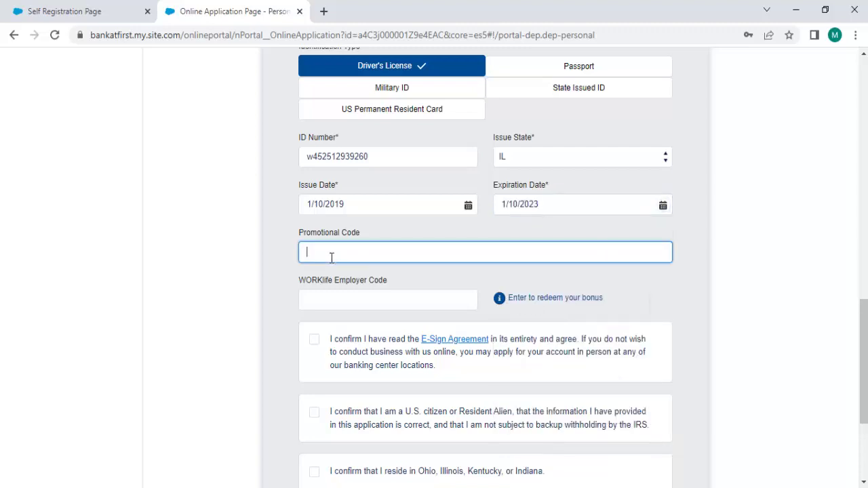
click(411, 291)
click(428, 286)
scroll(428, 286, down, 2)
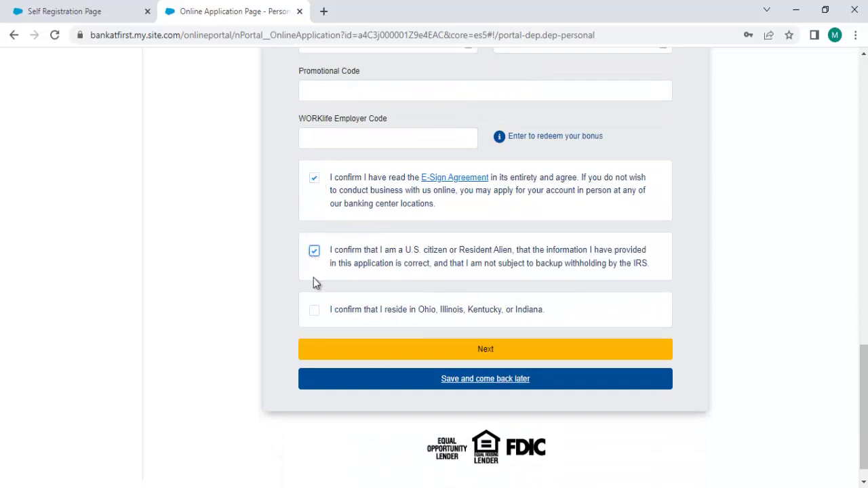
Confirm residence in Ohio, Illinois, Kentucky or Indiana and submit with Next.
click(315, 310)
scroll(489, 423, down, 1)
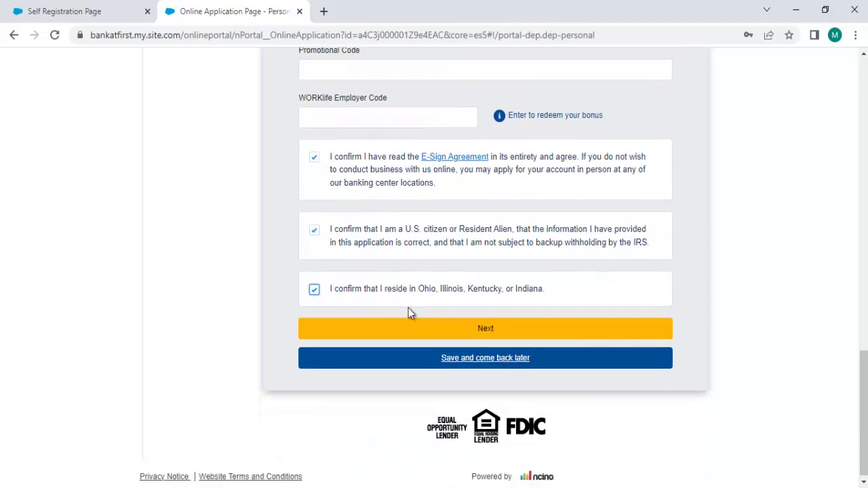
click(470, 331)
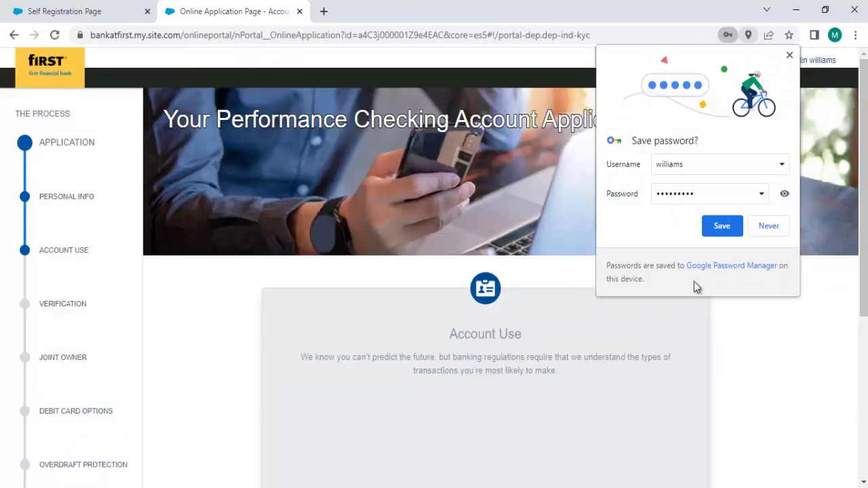
Decline Chrome's offers to save the password and the address.
click(771, 228)
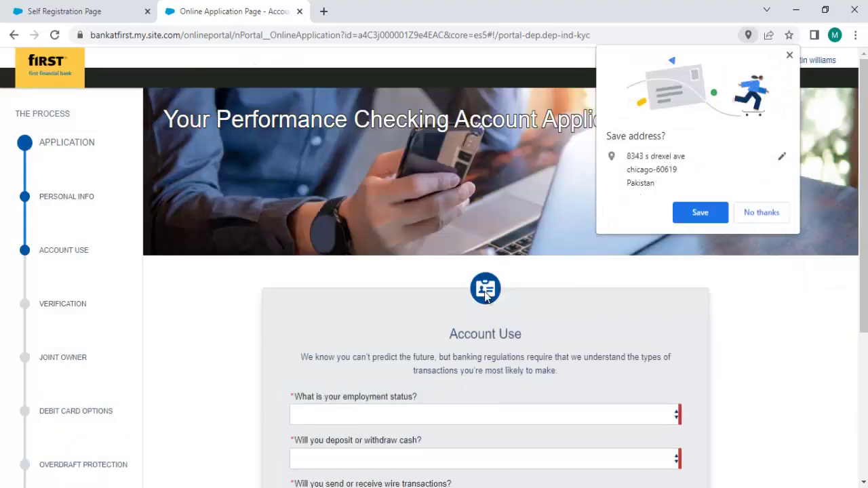
click(765, 217)
scroll(475, 301, down, 3)
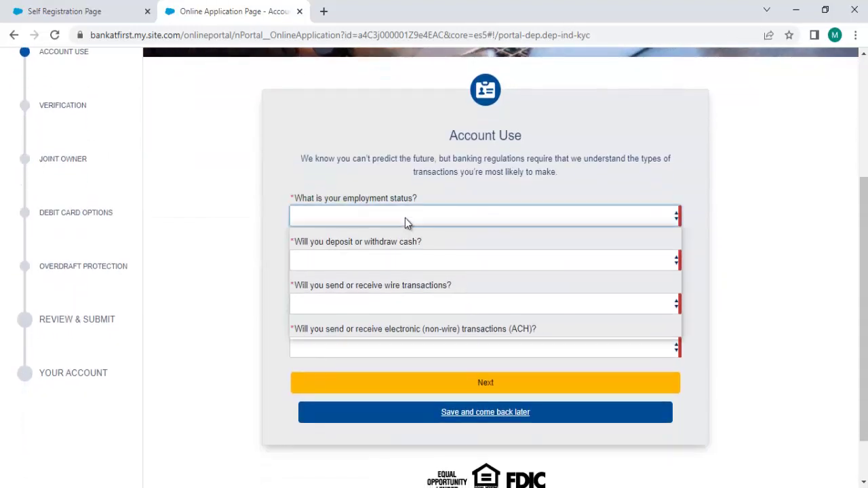
Set employment status to Self Employed and occupation to Engineer.
click(405, 218)
click(407, 255)
click(398, 260)
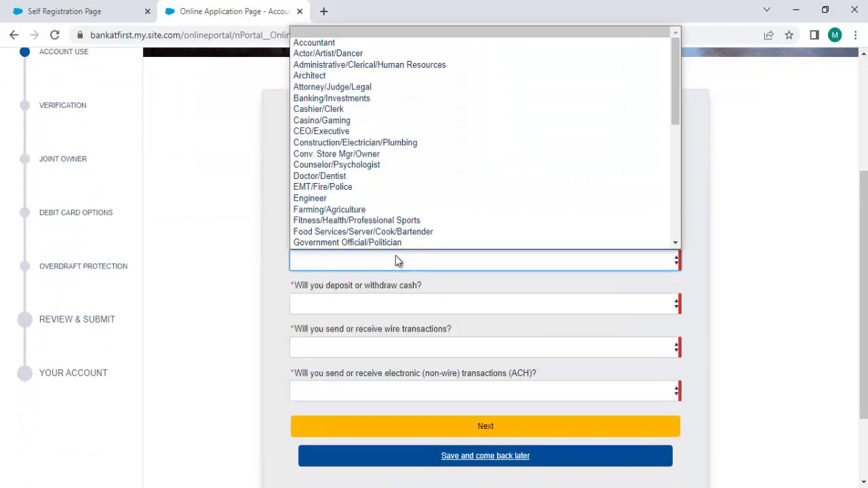
click(369, 196)
Answer No for cash, wire and ACH transactions, then submit the Account Use answers.
click(374, 302)
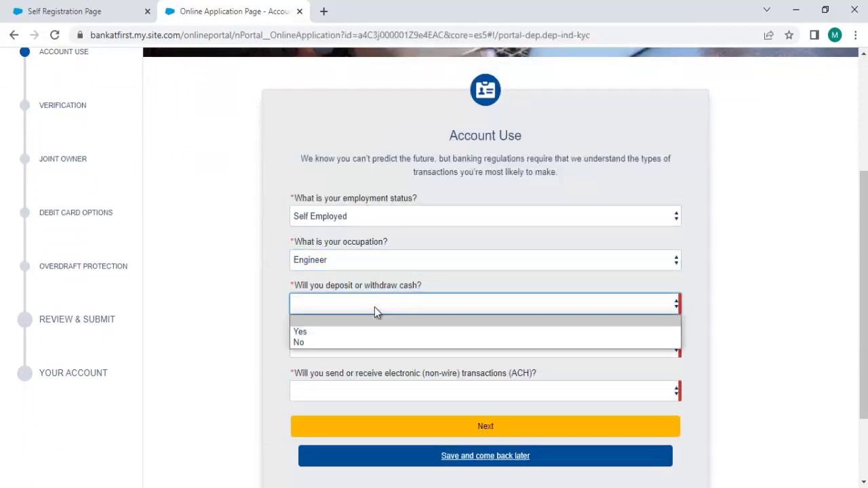
click(361, 342)
click(399, 332)
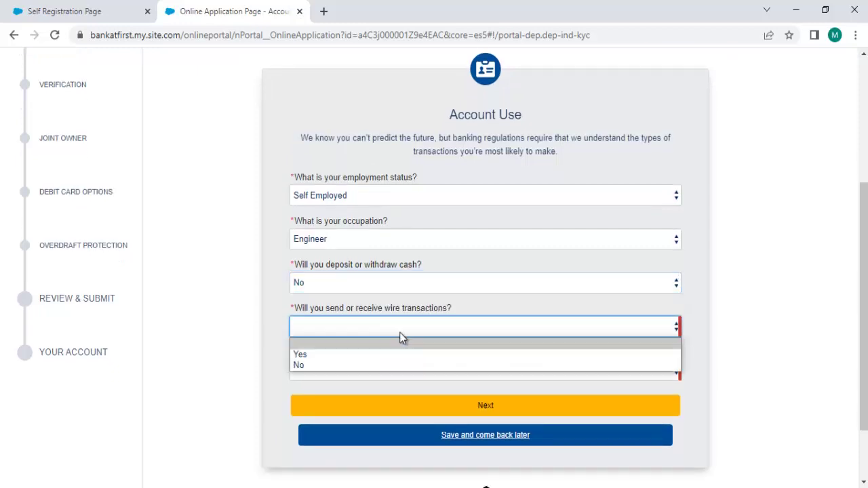
click(340, 353)
click(407, 327)
click(373, 367)
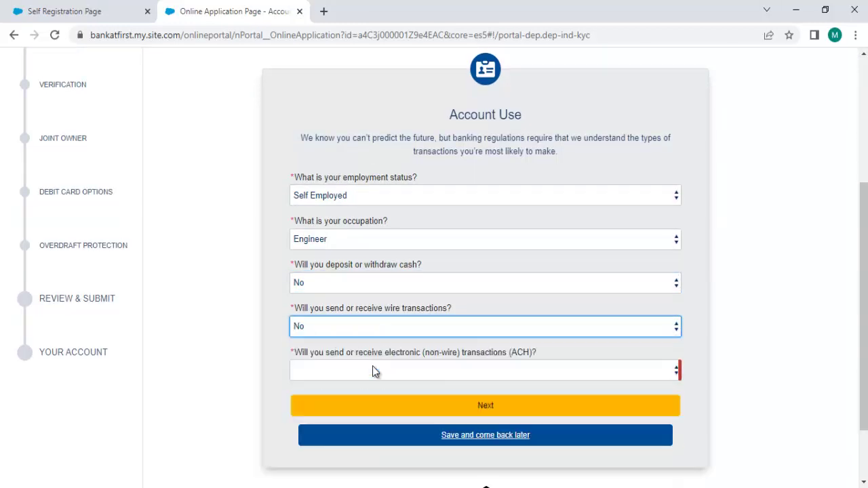
click(434, 356)
click(400, 394)
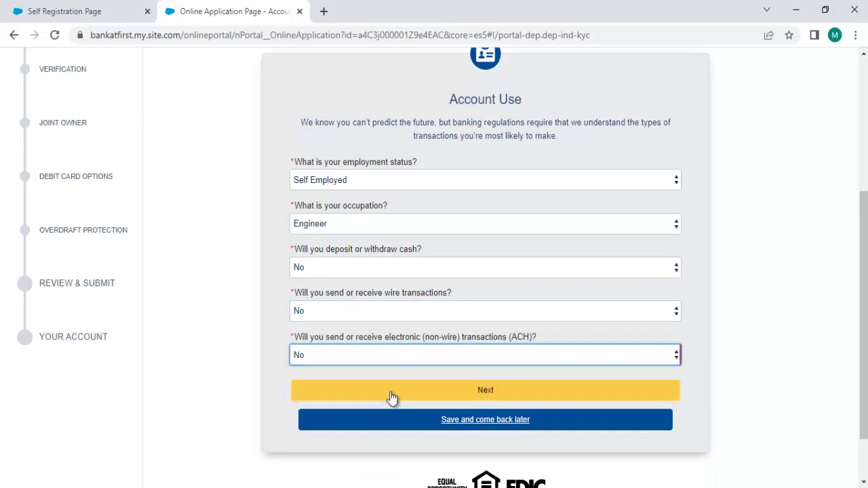
click(513, 392)
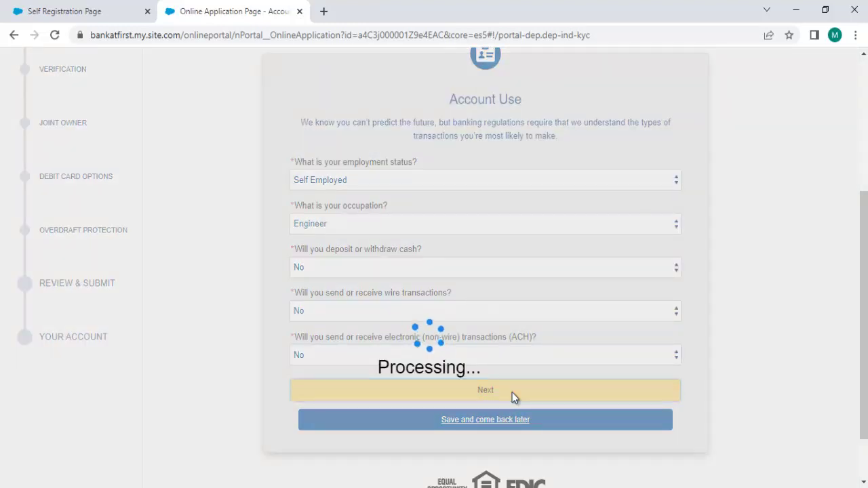